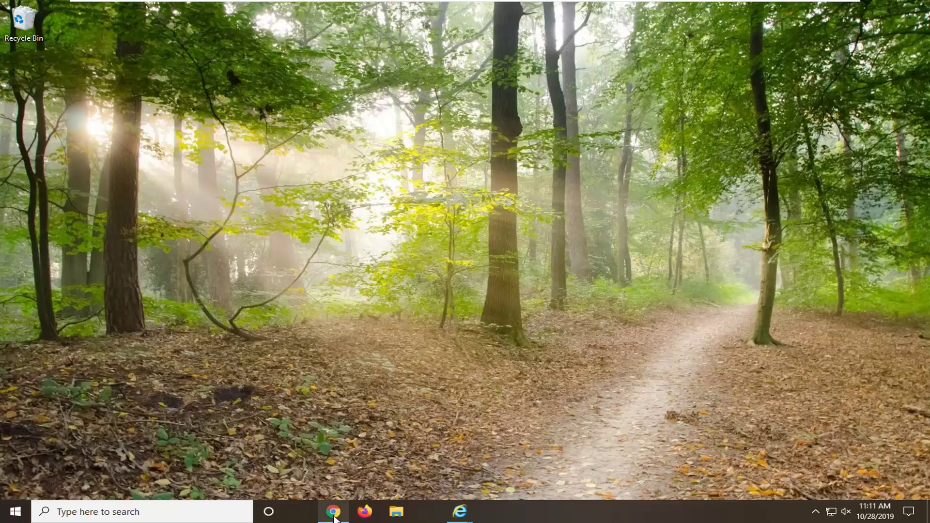
# - Restore the YouTube window in Chrome, then unmute both the YouTube tab's site and the video player
pyautogui.moveTo(335, 516)
pyautogui.click(326, 452)
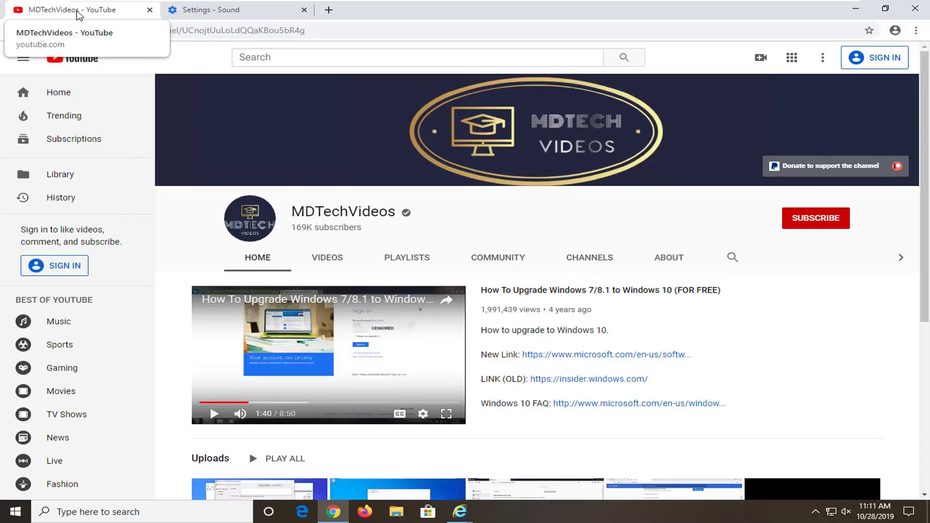
pyautogui.rightClick(82, 13)
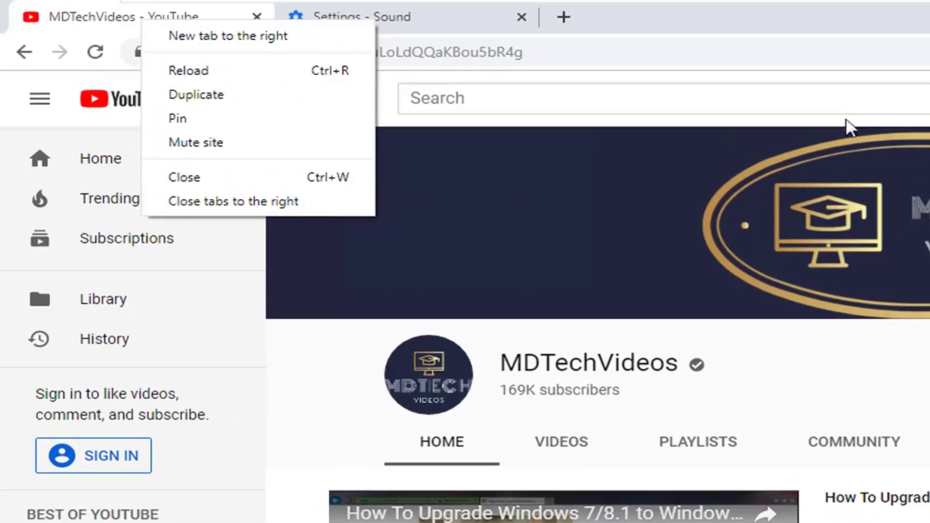
pyautogui.click(208, 143)
pyautogui.rightClick(167, 19)
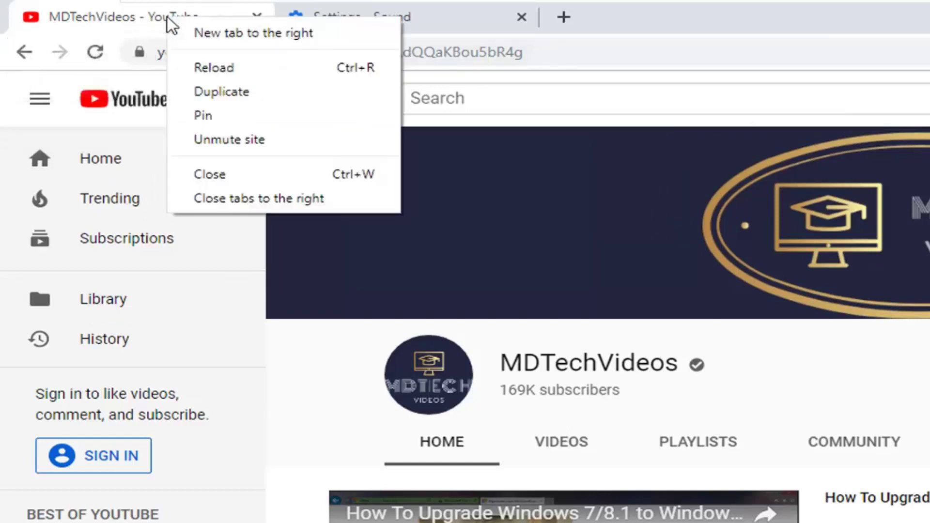
pyautogui.click(224, 141)
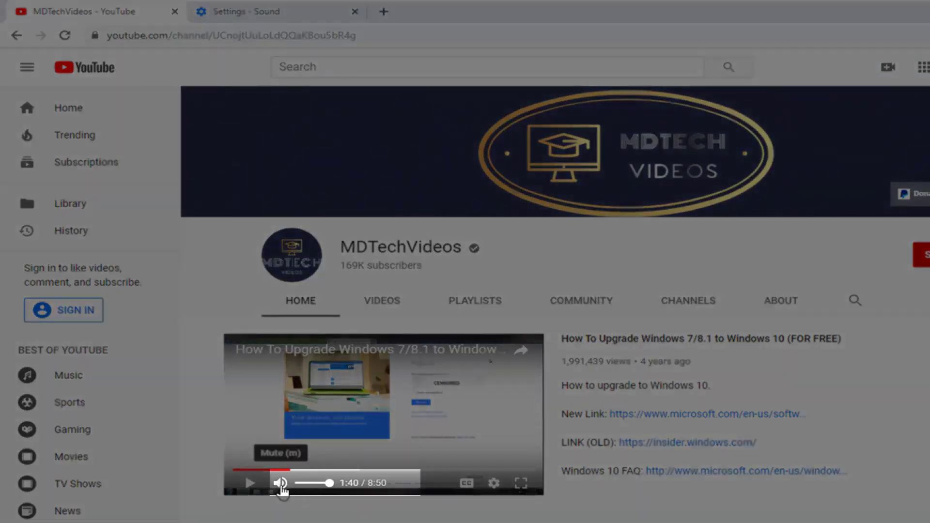
pyautogui.click(280, 484)
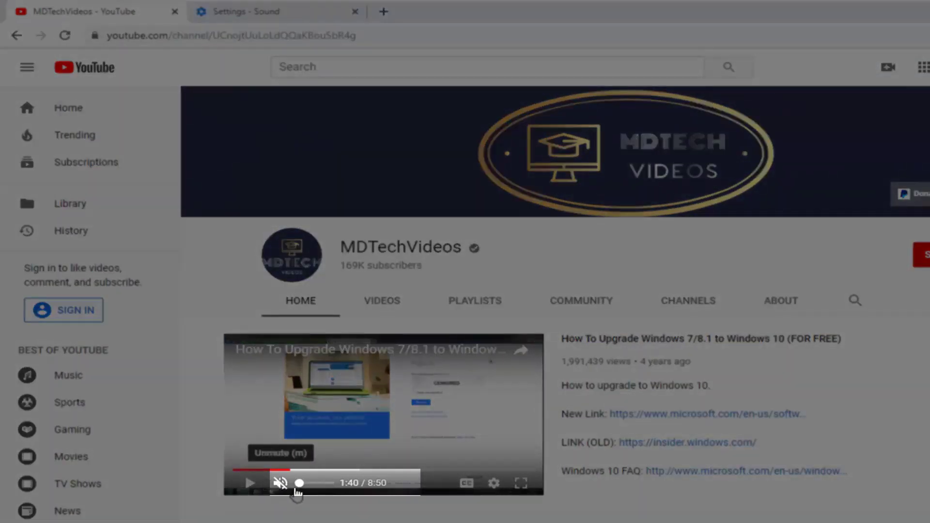
pyautogui.click(280, 484)
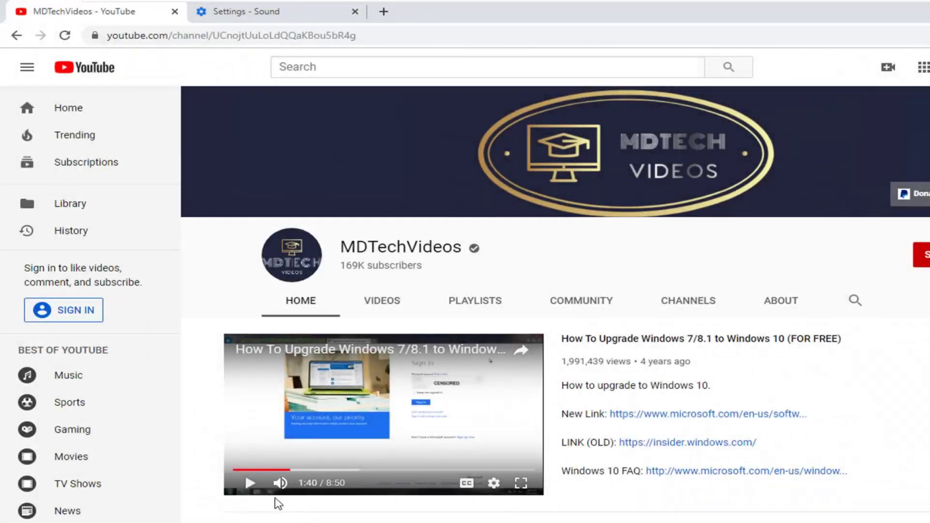
# - Remove youtube.com from the Mute list in Chrome's Sound settings and minimize Chrome
pyautogui.click(209, 11)
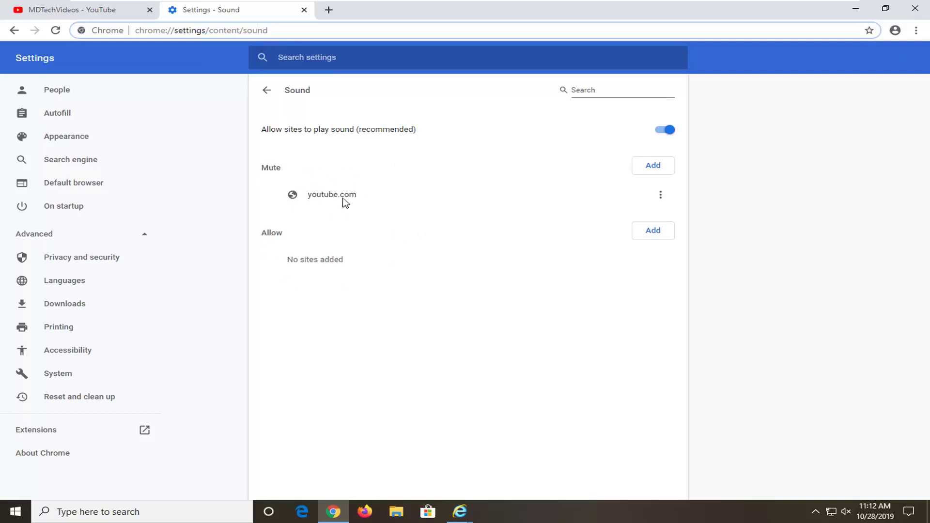
pyautogui.click(661, 198)
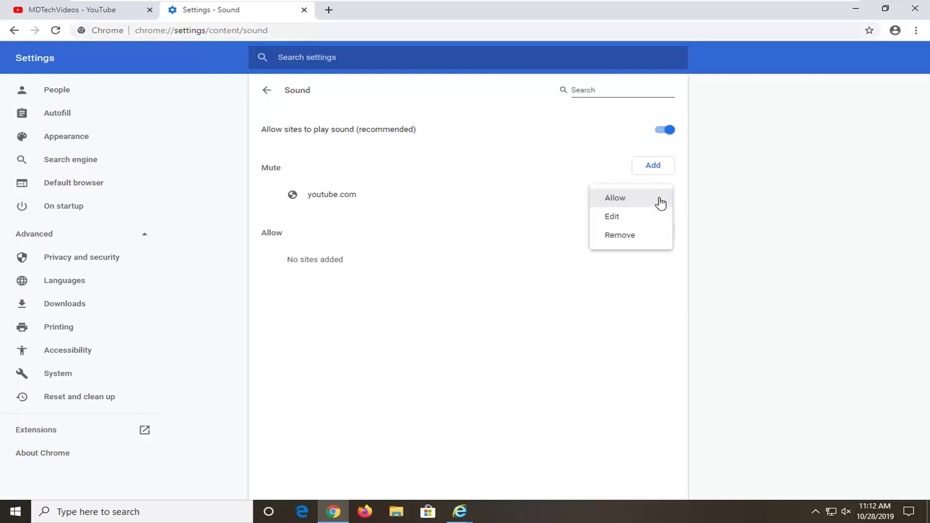
pyautogui.click(615, 236)
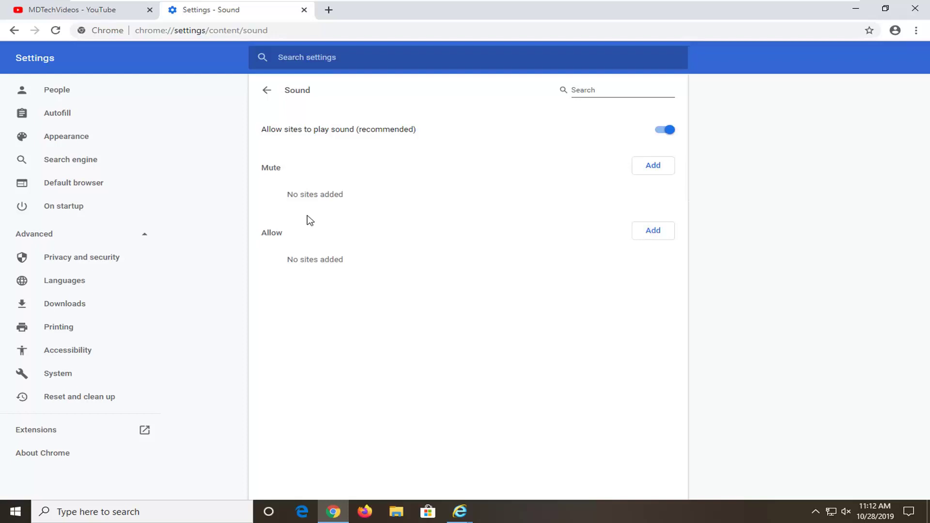
pyautogui.click(855, 12)
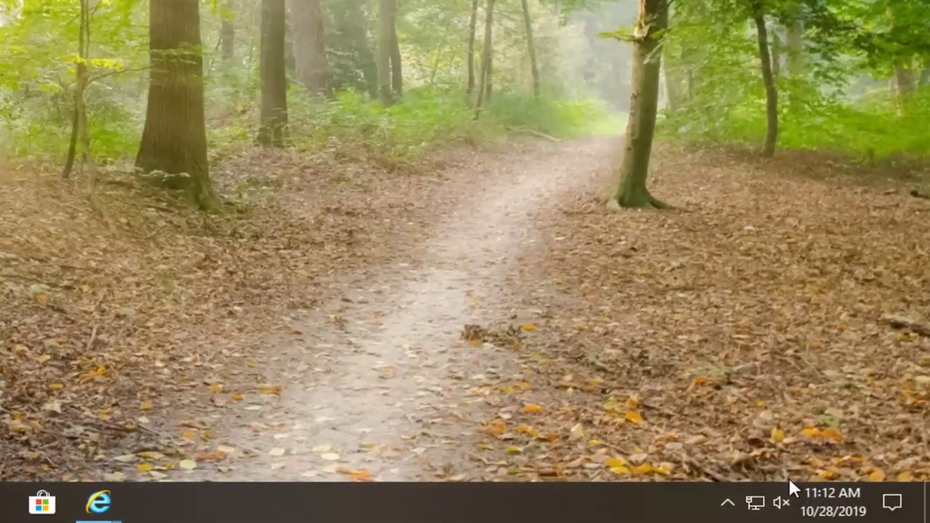
# - Try raising the speaker volume from the tray, then search Windows for 'troubleshoot'
pyautogui.click(781, 504)
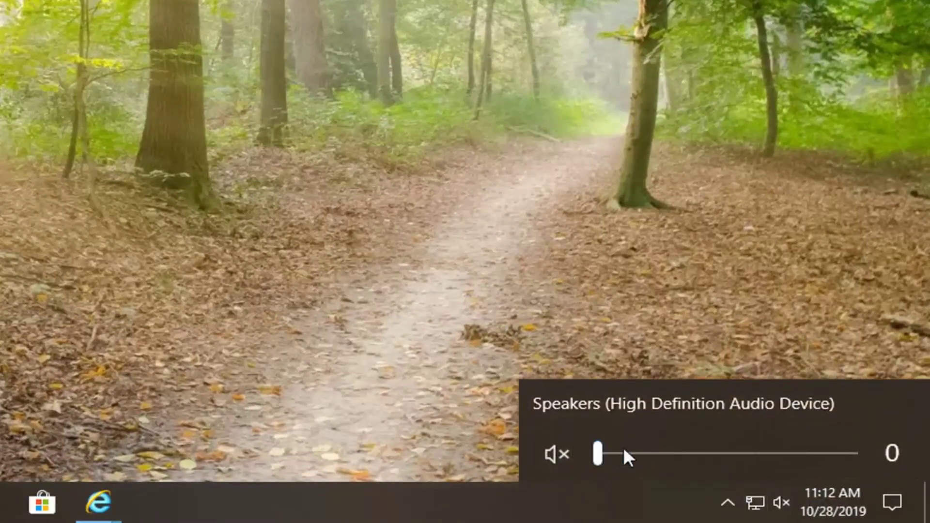
pyautogui.moveTo(598, 451)
pyautogui.mouseDown()
pyautogui.moveTo(605, 451)
pyautogui.moveTo(582, 454)
pyautogui.mouseUp()
pyautogui.click(462, 316)
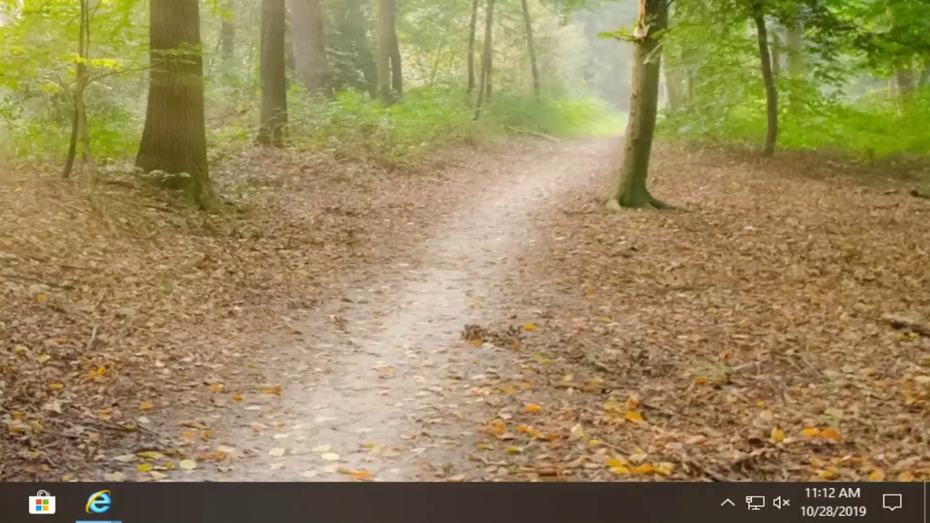
pyautogui.press('super')
pyautogui.write('troubl')
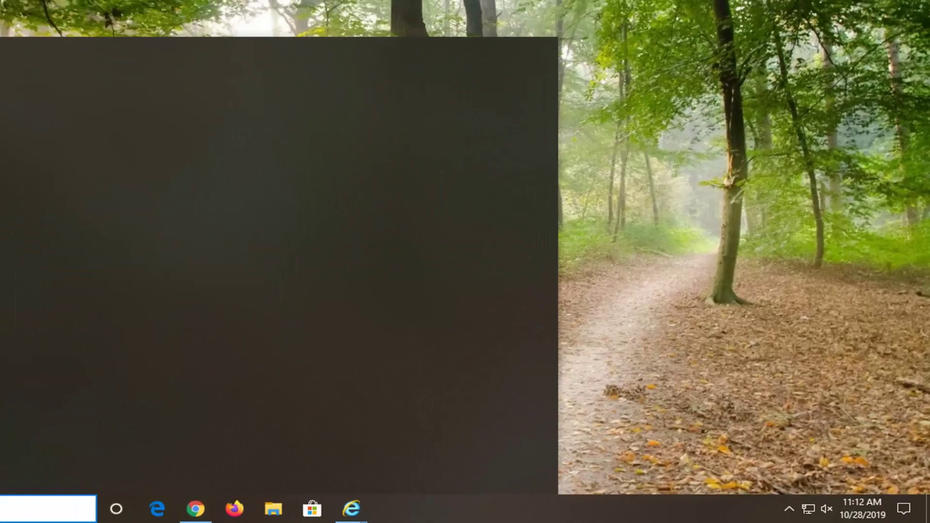
pyautogui.write('eshoot')
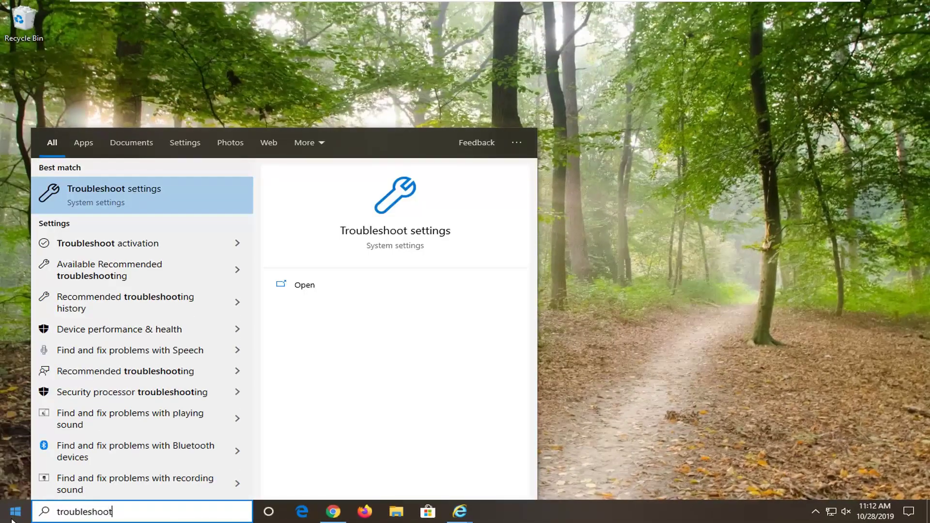
# - Open Troubleshoot settings and run the Playing Audio troubleshooter
pyautogui.click(99, 206)
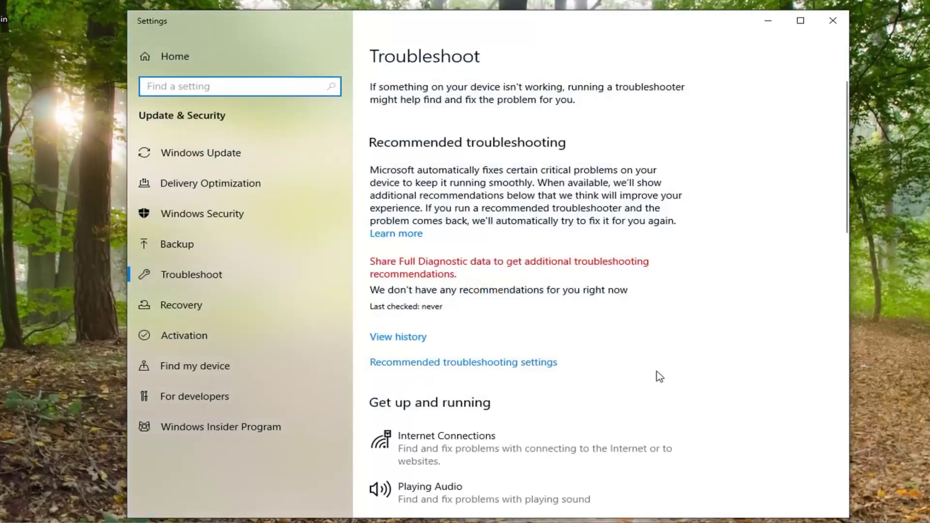
pyautogui.scroll(-3, 654, 352)
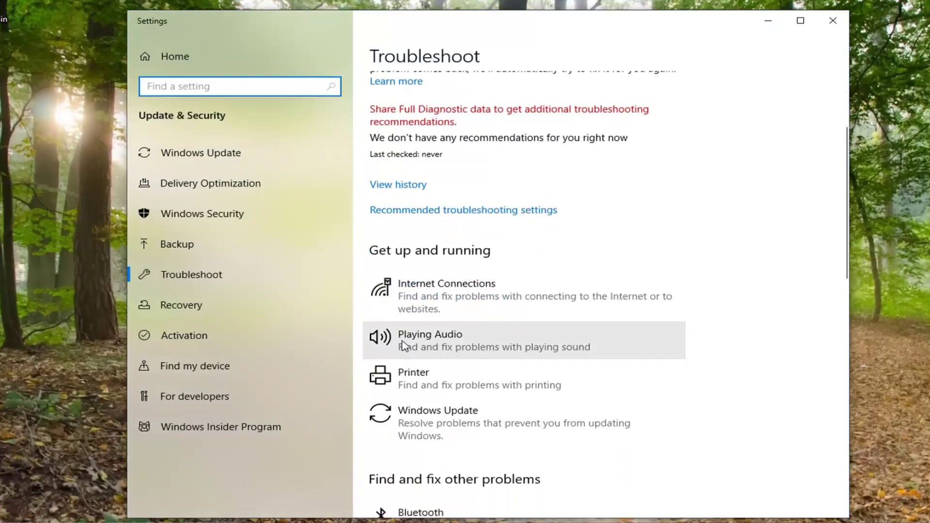
pyautogui.click(453, 347)
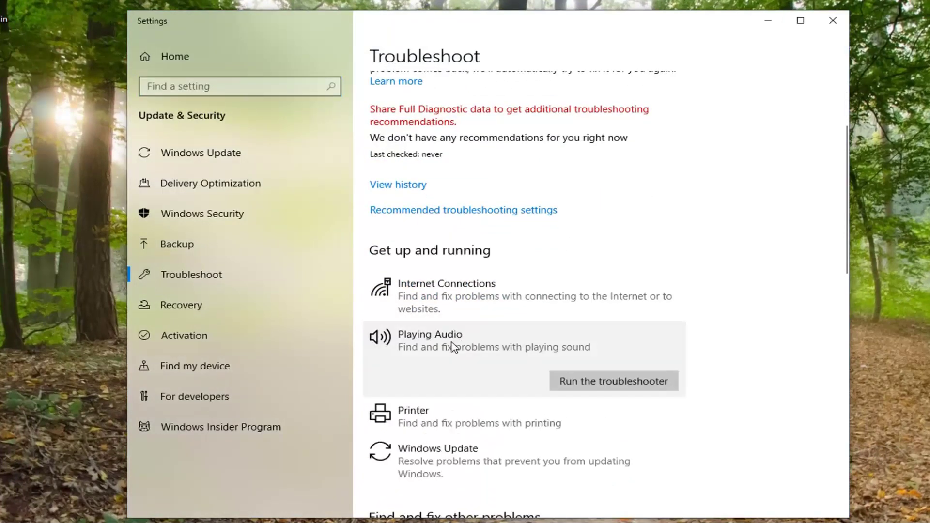
pyautogui.click(612, 383)
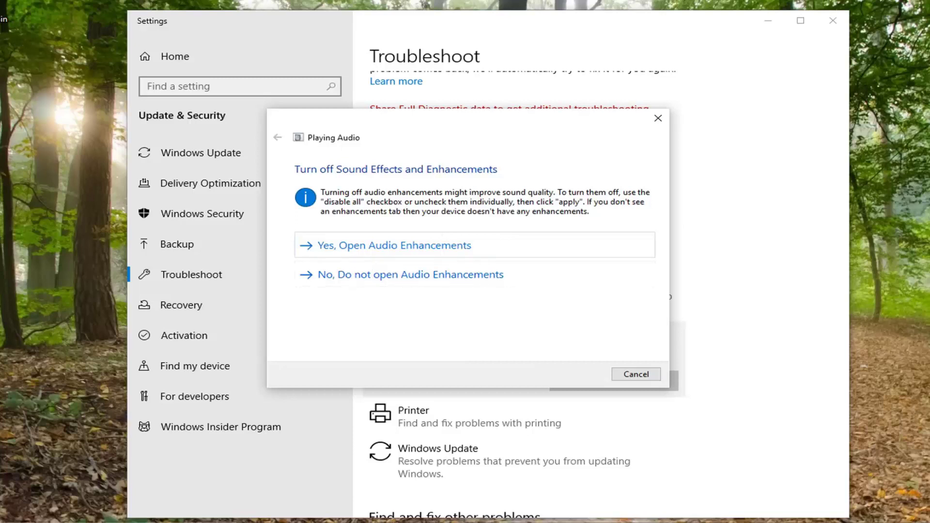
# - Decline Audio Enhancements, then move the Speakers slider up and back down in the Volume Mixer
pyautogui.click(343, 284)
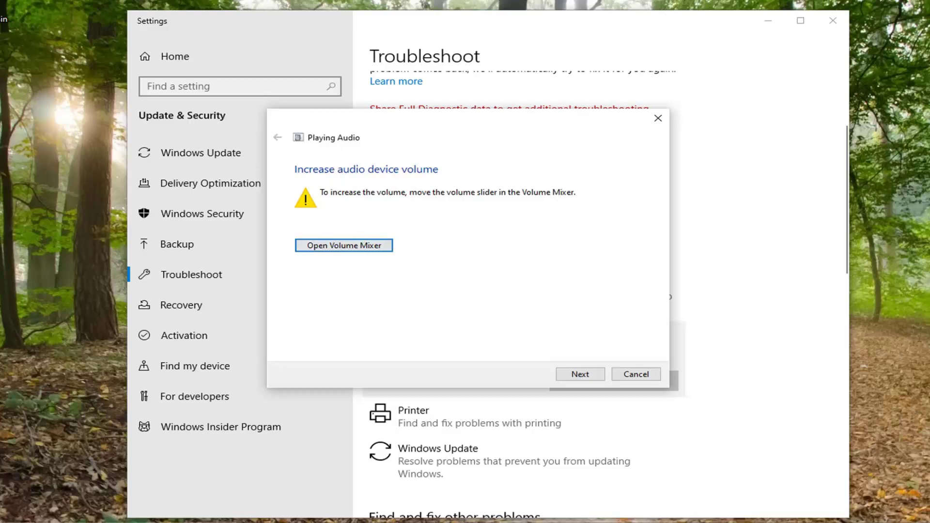
pyautogui.click(332, 247)
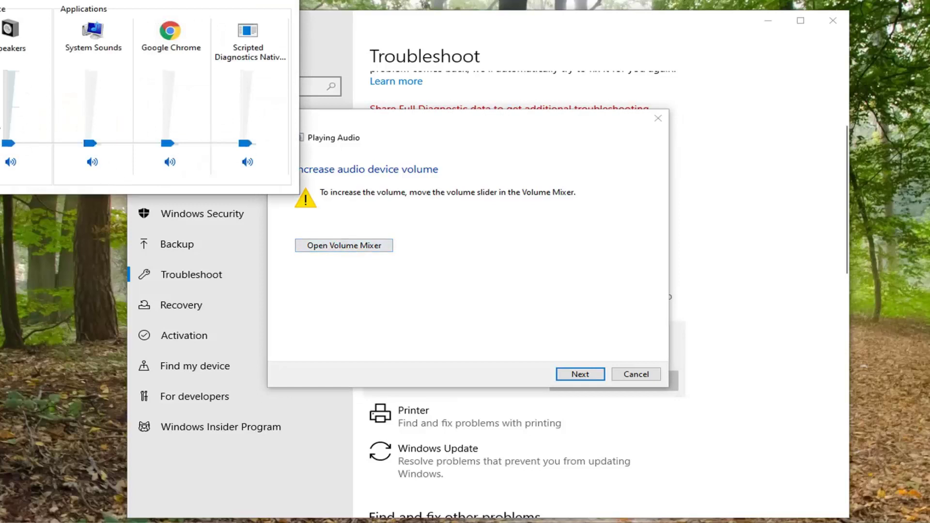
pyautogui.moveTo(8, 144)
pyautogui.mouseDown()
pyautogui.moveTo(7, 124)
pyautogui.moveTo(4, 148)
pyautogui.mouseUp()
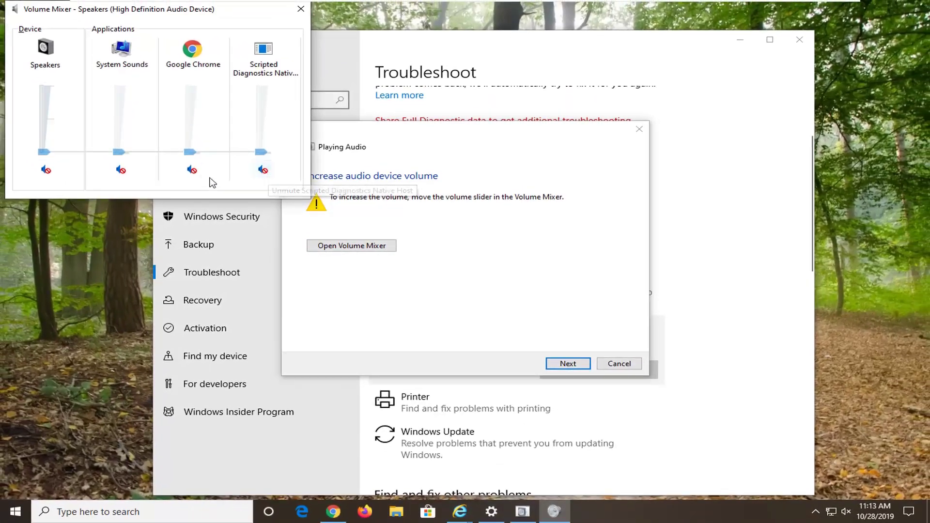
pyautogui.moveTo(44, 153); pyautogui.dragTo(44, 144)
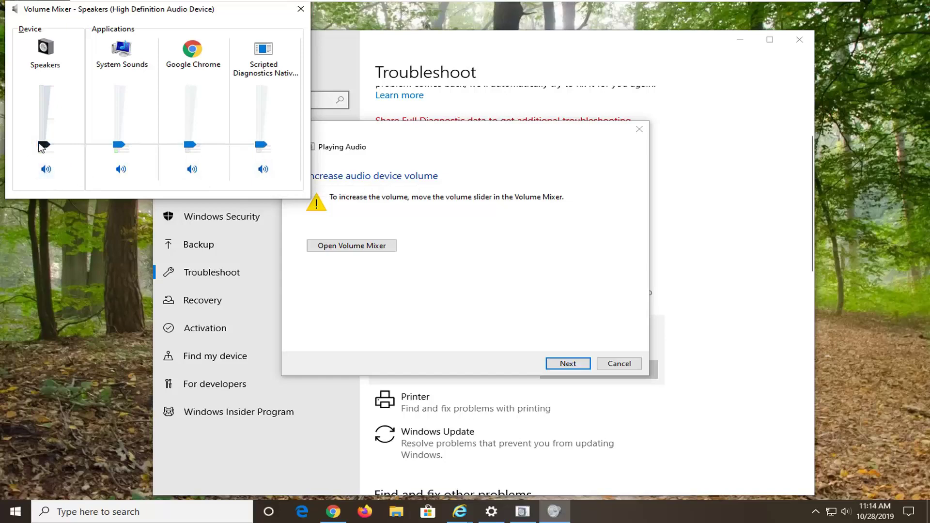
pyautogui.moveTo(41, 145); pyautogui.dragTo(43, 159)
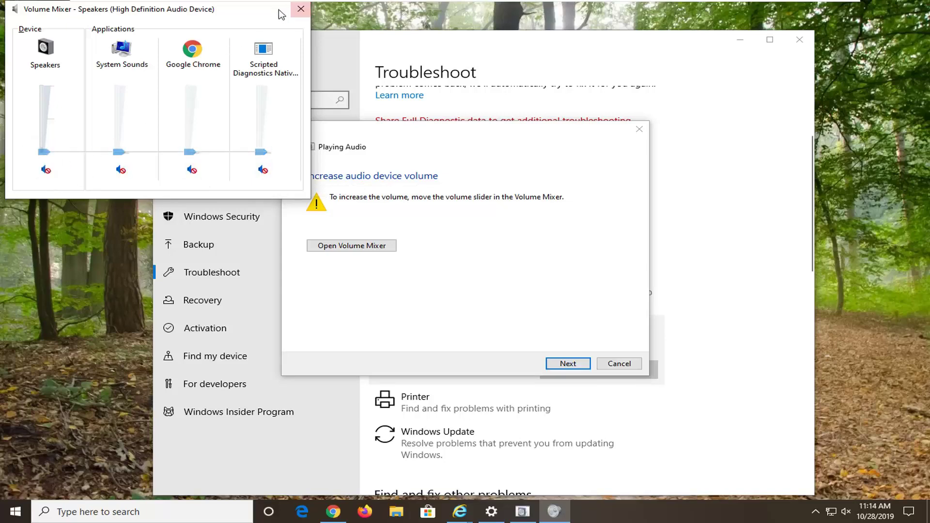
pyautogui.click(300, 10)
# - Advance the troubleshooter to its results, then close it and the Settings window
pyautogui.click(562, 364)
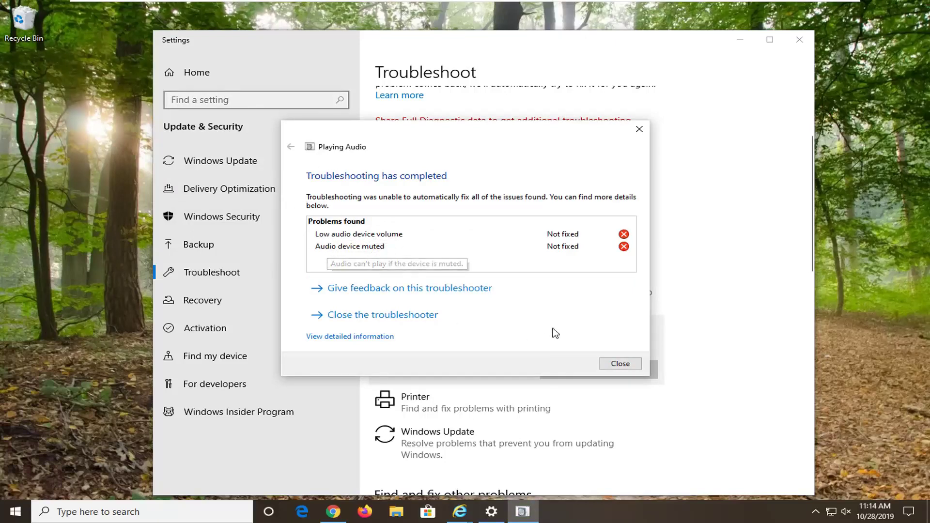
pyautogui.click(618, 364)
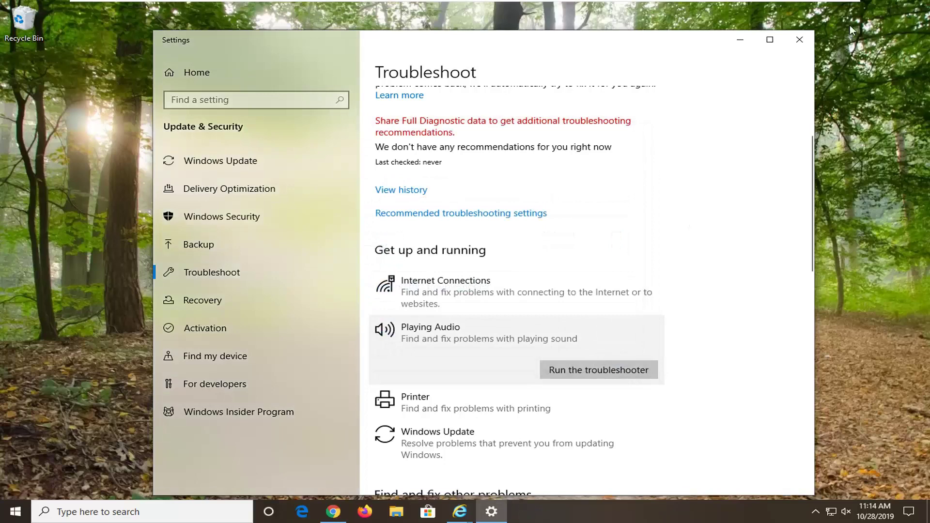
pyautogui.click(800, 39)
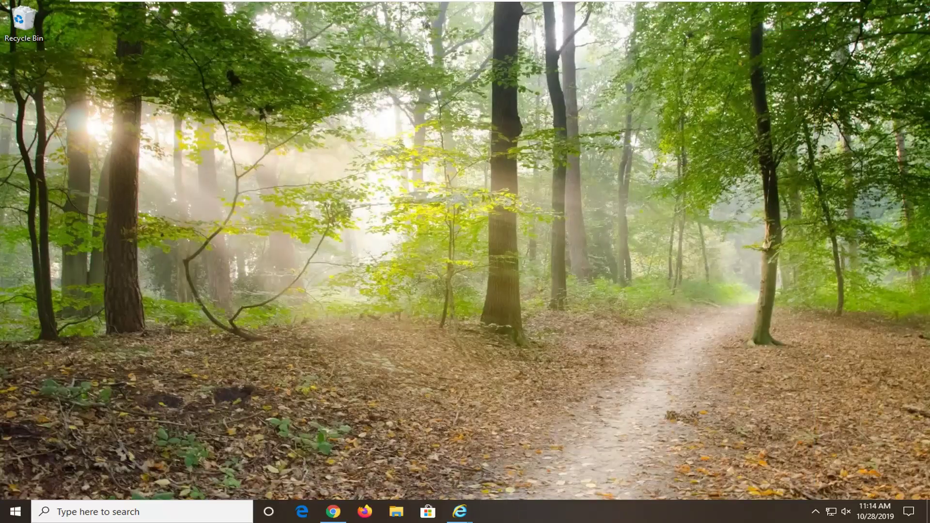